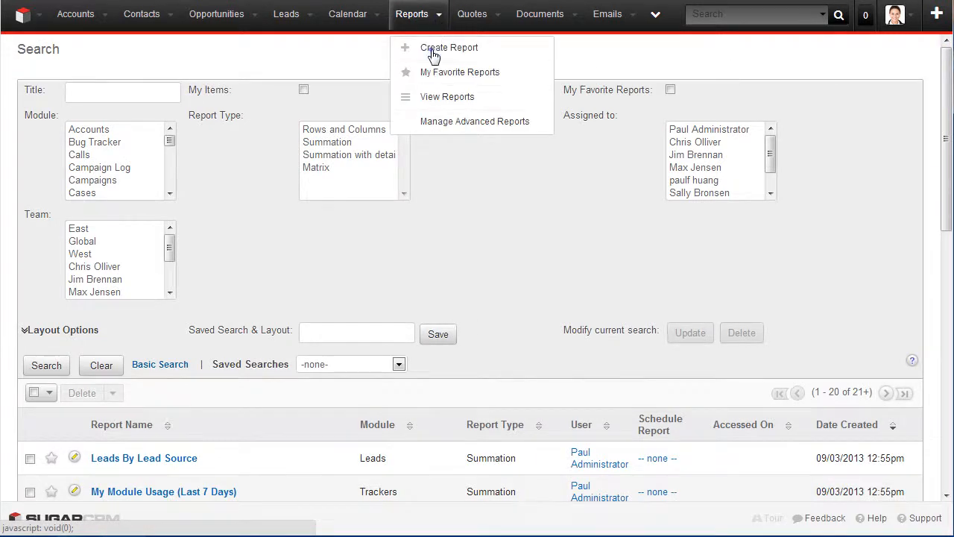
- Start a new Summation Report with Details based on the Revenue Line Items module
click(433, 52)
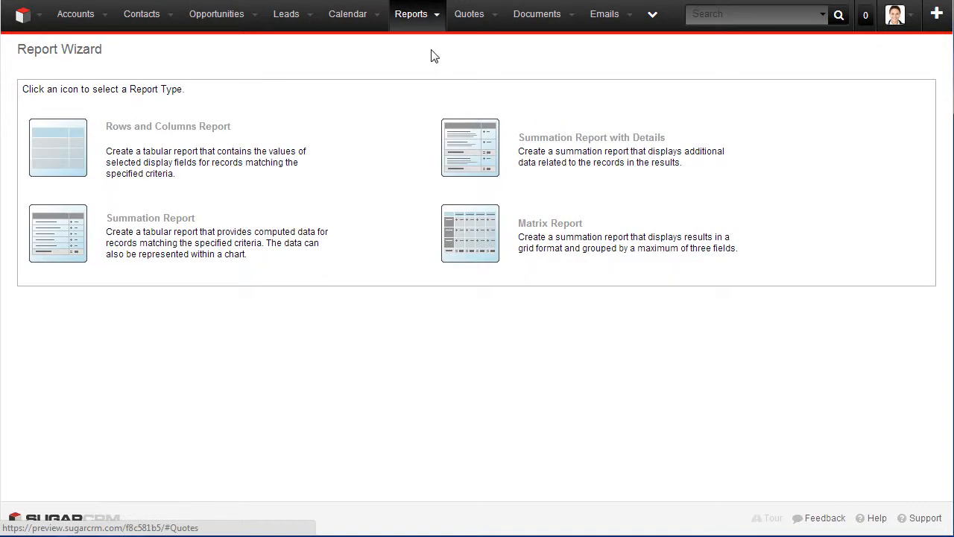
click(461, 152)
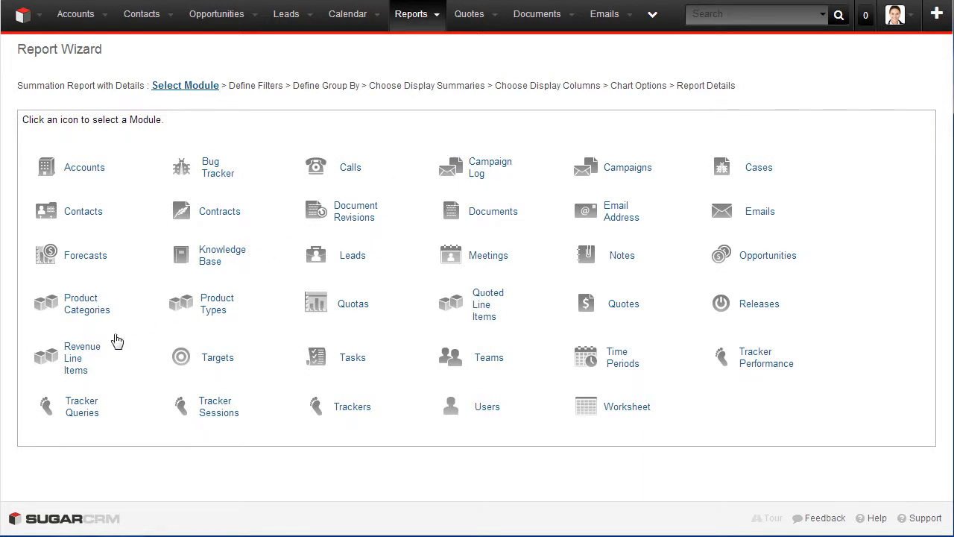
click(74, 358)
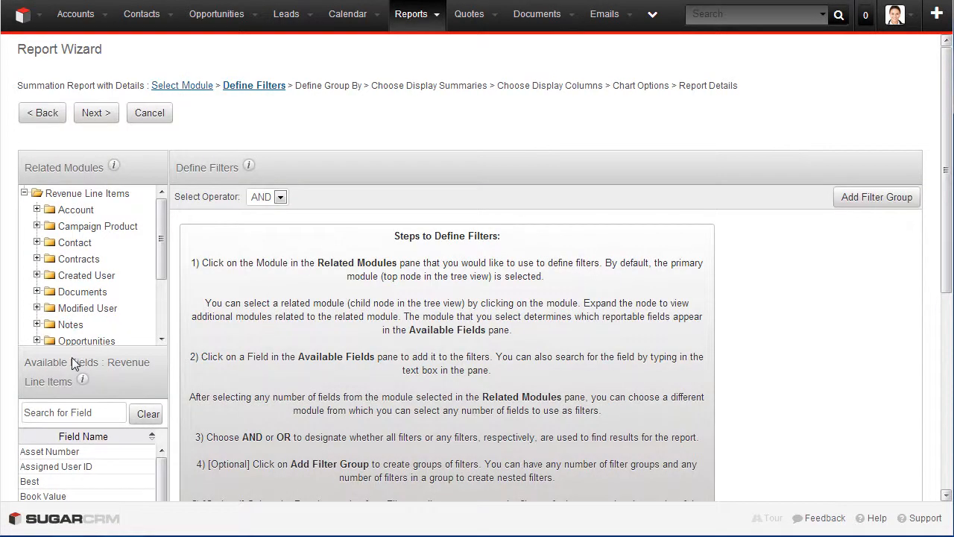
- Add a report filter on the Expected Close Date field with the Is Between qualifier
click(948, 399)
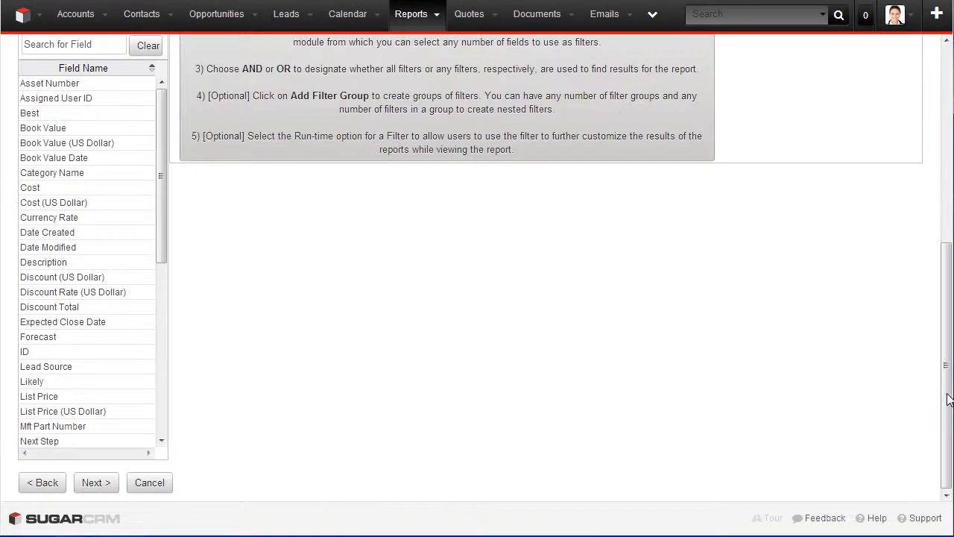
double_click(117, 322)
click(946, 89)
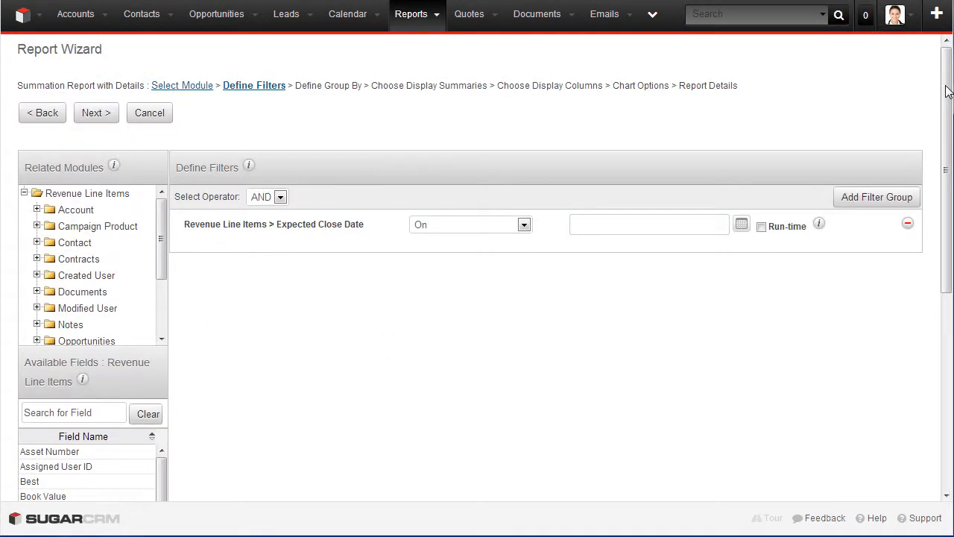
click(524, 225)
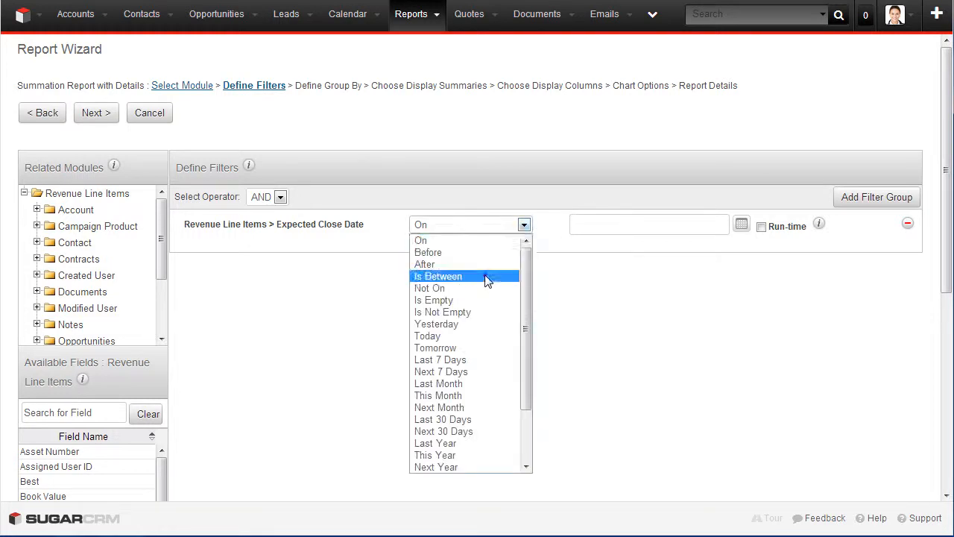
click(484, 277)
- Set the Expected Close Date filter range to 07/01/2013 through 09/30/2013 and make it a run-time filter
click(635, 224)
click(512, 298)
click(512, 298)
click(533, 336)
click(756, 225)
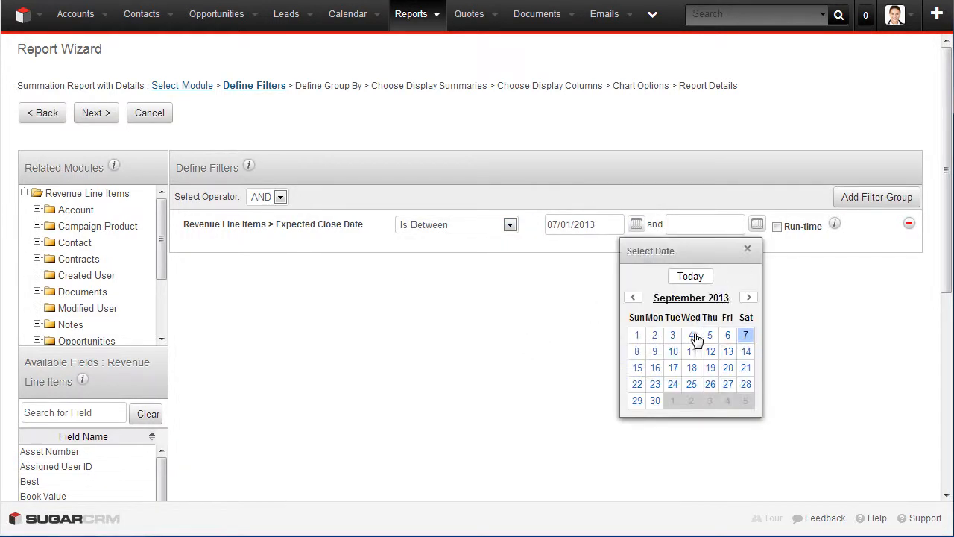
click(656, 404)
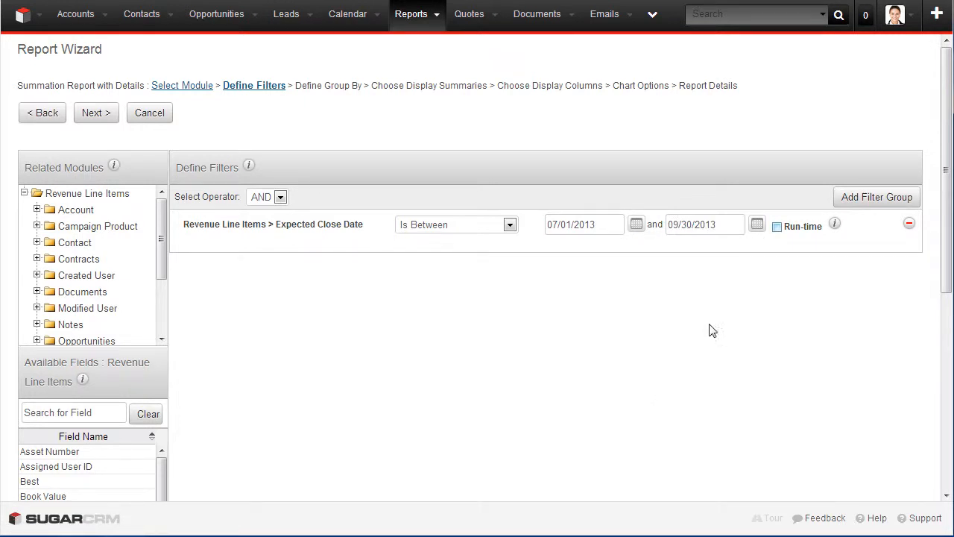
click(777, 227)
- Add a filter on the Sales Stage field with the Is One Of qualifier
click(948, 425)
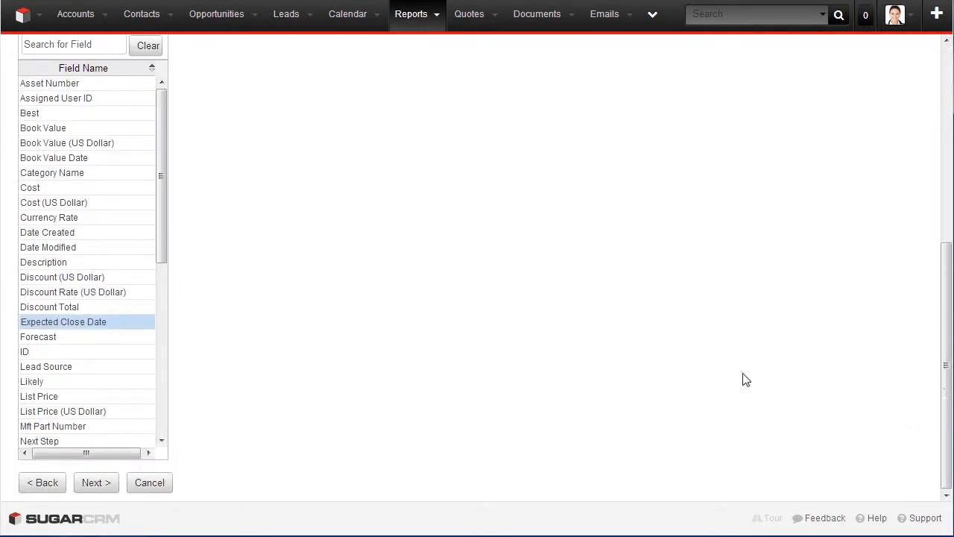
drag(160, 240, 166, 367)
click(105, 317)
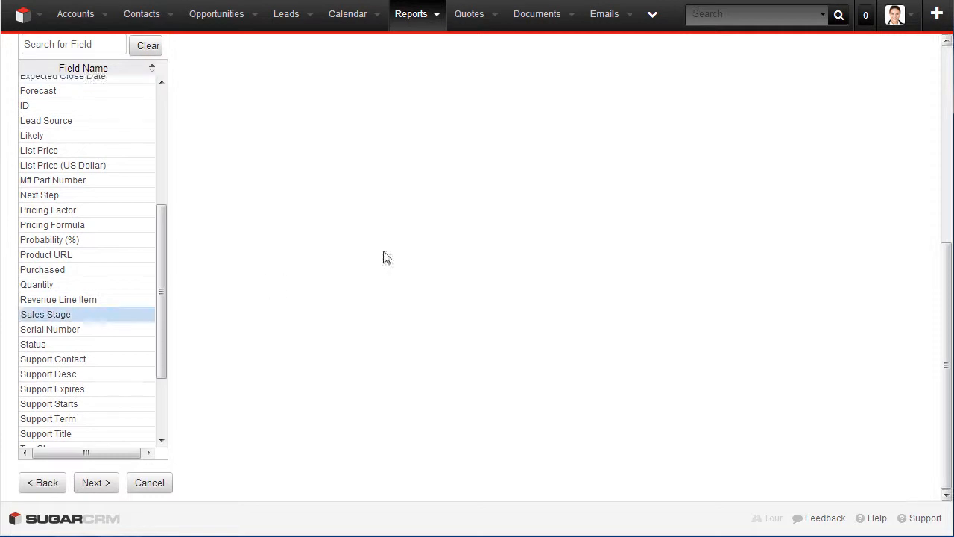
click(948, 124)
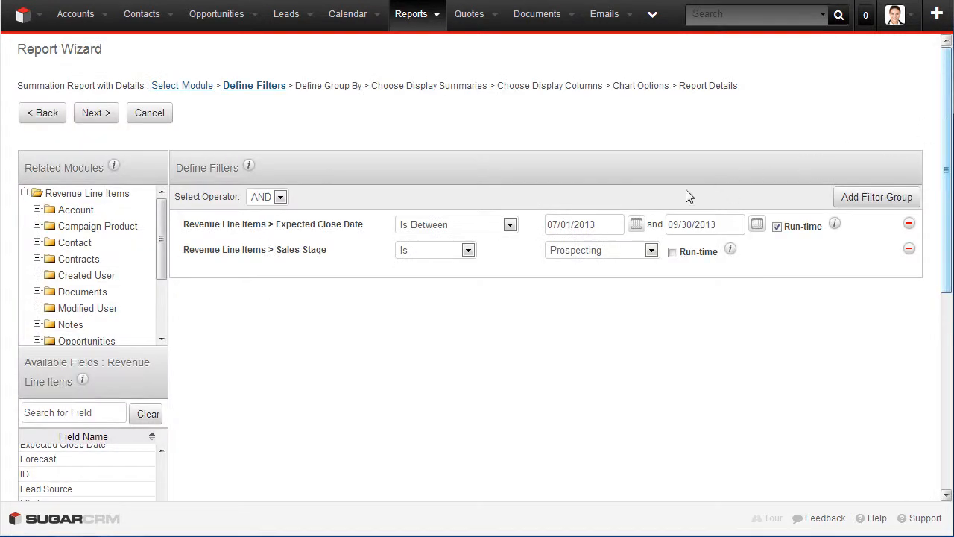
click(468, 251)
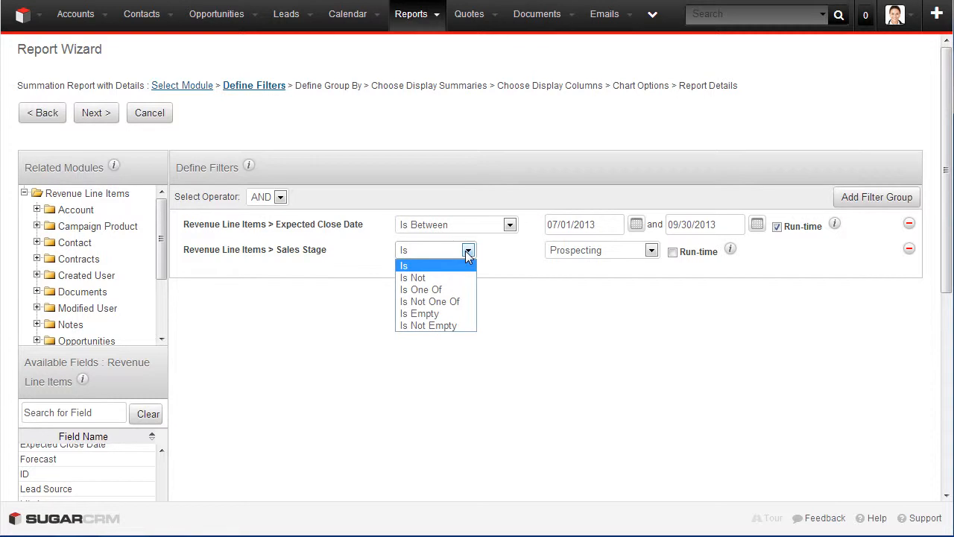
click(451, 289)
- Select the sales stages from Value Proposition through Negotiation/Review and make the Sales Stage filter run-time
click(625, 290)
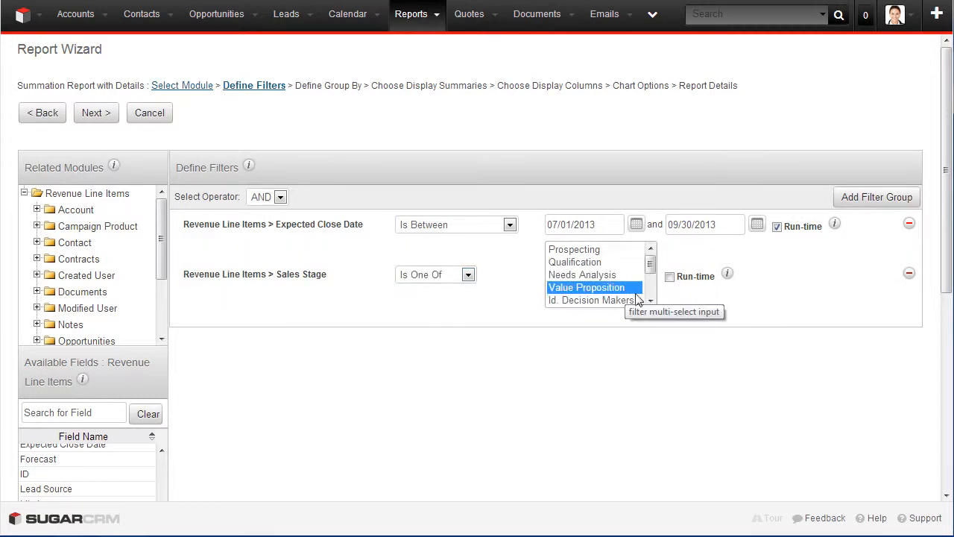
click(651, 300)
click(651, 299)
click(651, 300)
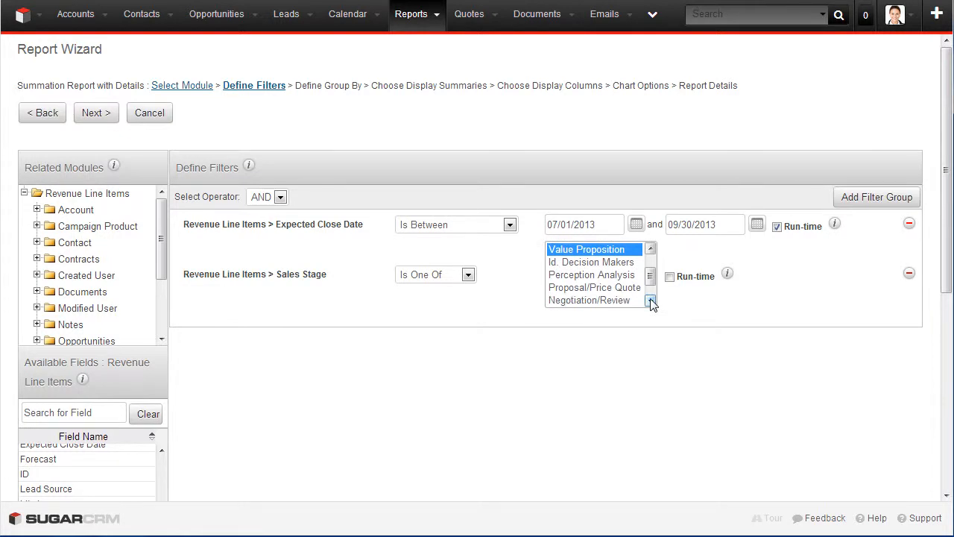
click(650, 300)
shift+click(624, 290)
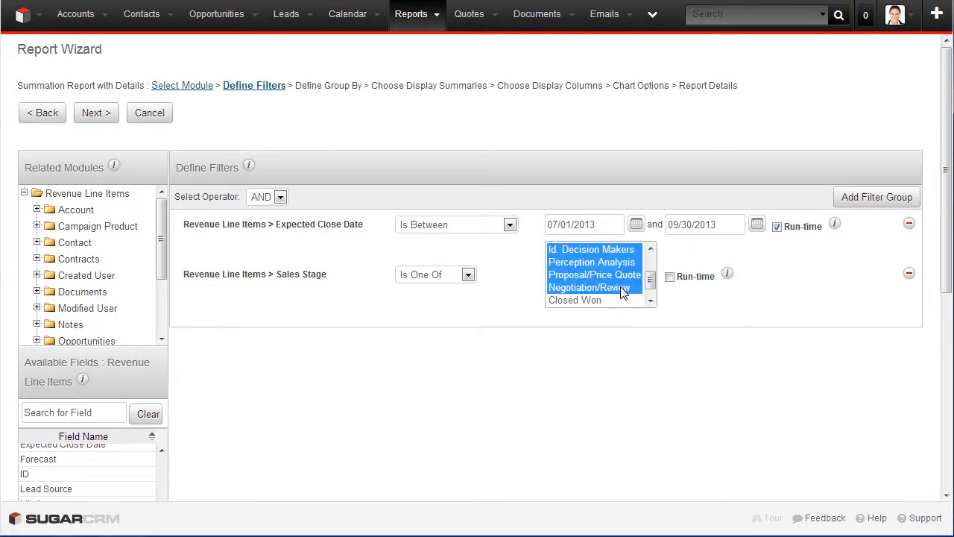
click(670, 276)
- Find the Likely field and add a filter requiring it to be Greater Than 1000
click(102, 419)
text(lik)
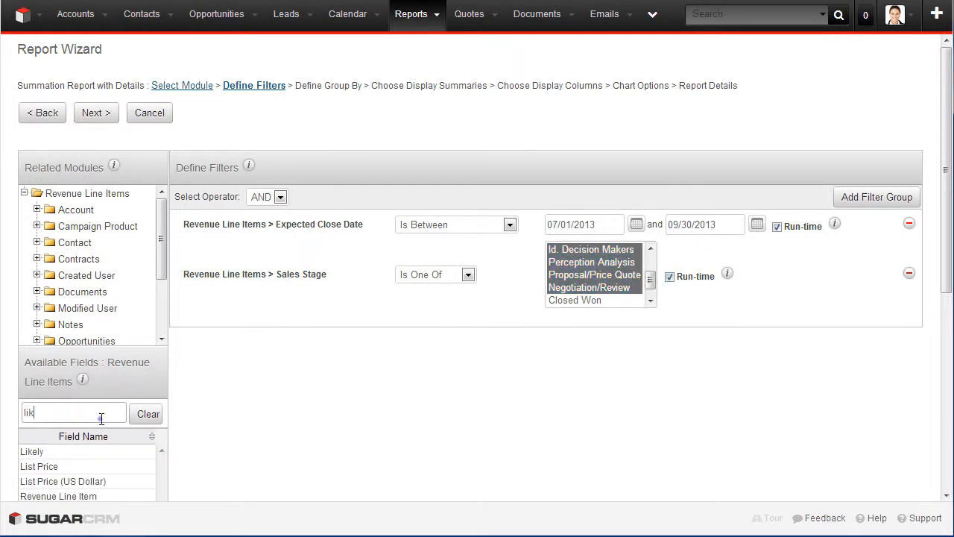
text(e)
click(58, 453)
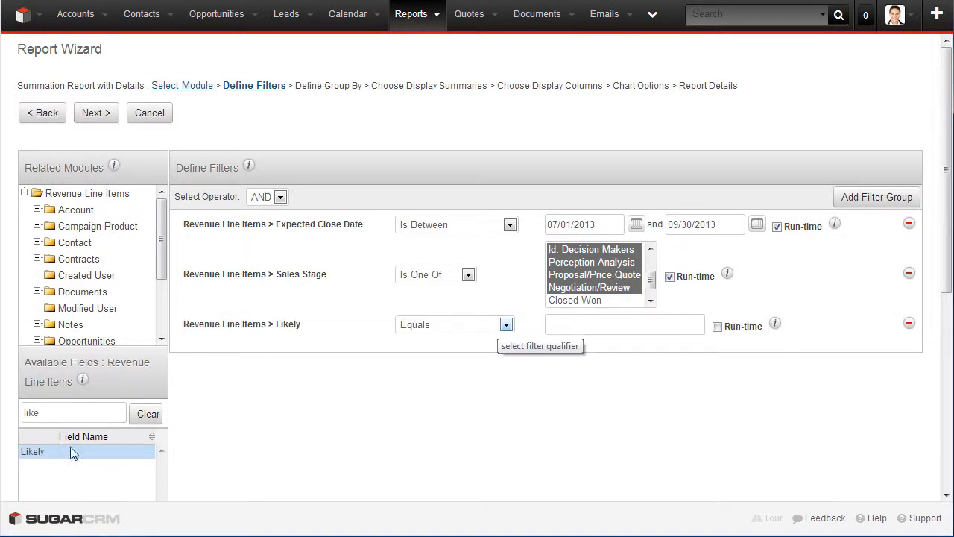
click(505, 325)
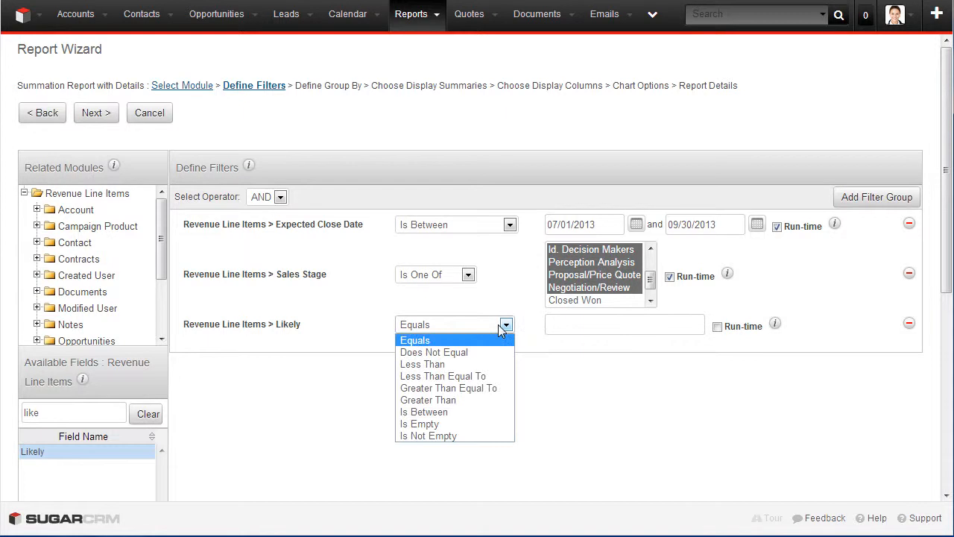
click(452, 401)
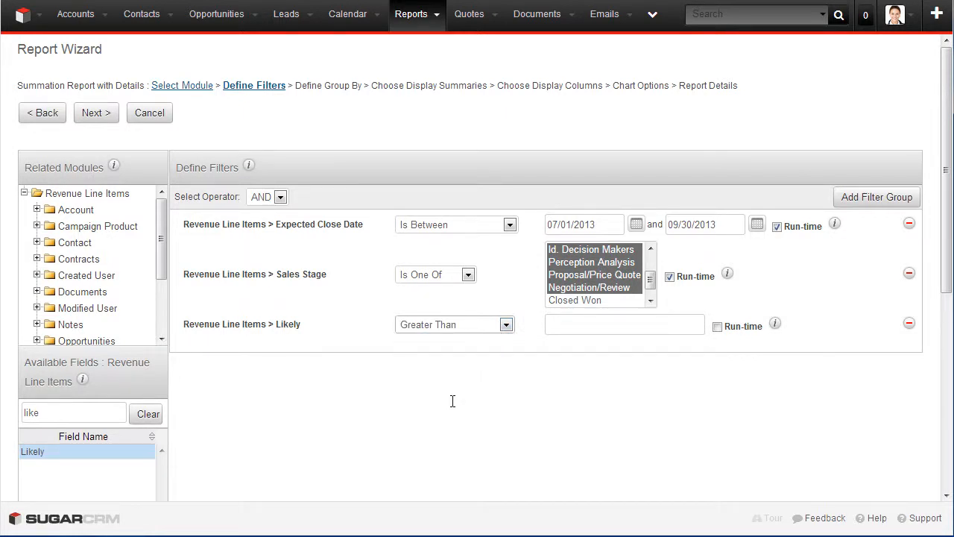
click(573, 323)
text(1000)
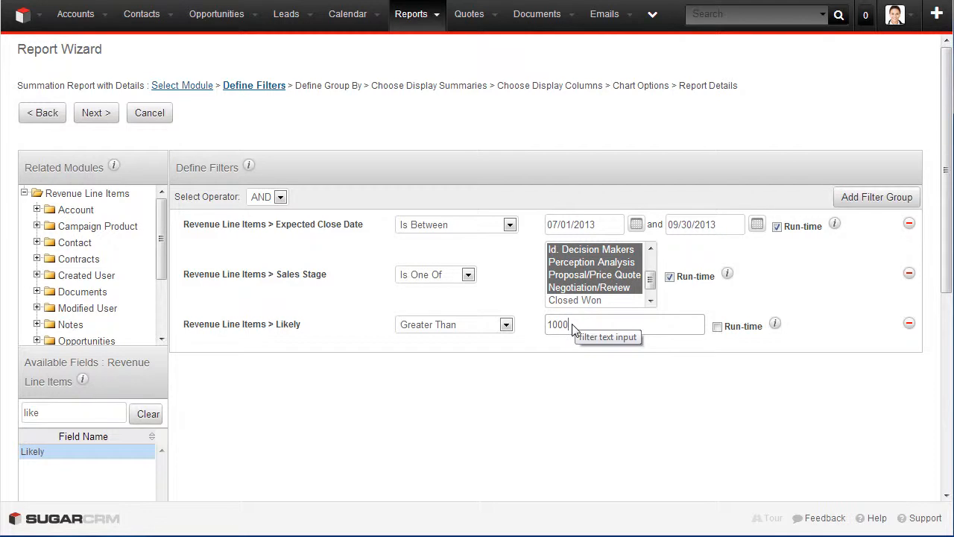
- Add a User Name filter from the related Users module, set to Is One Of with the last two listed users selected
scroll(163, 328, down, 3)
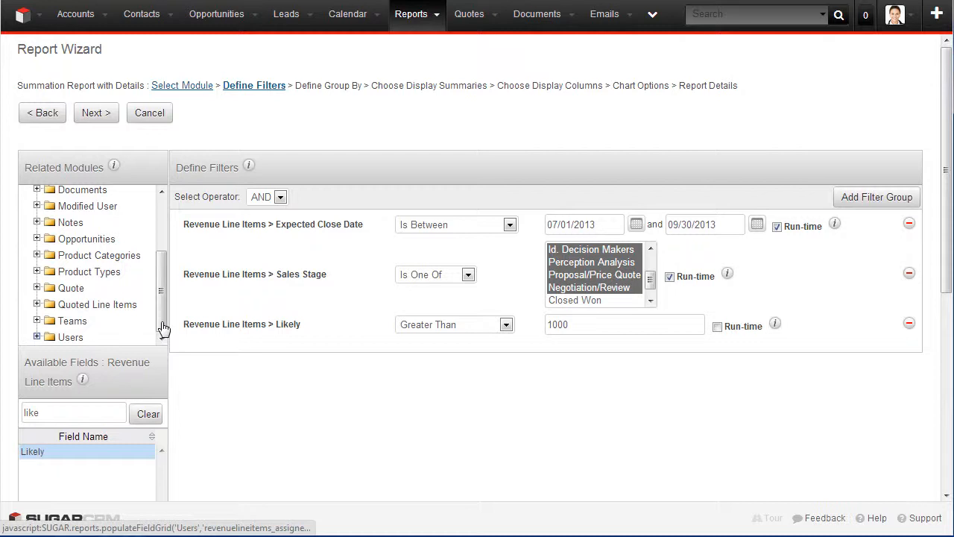
click(70, 337)
click(97, 396)
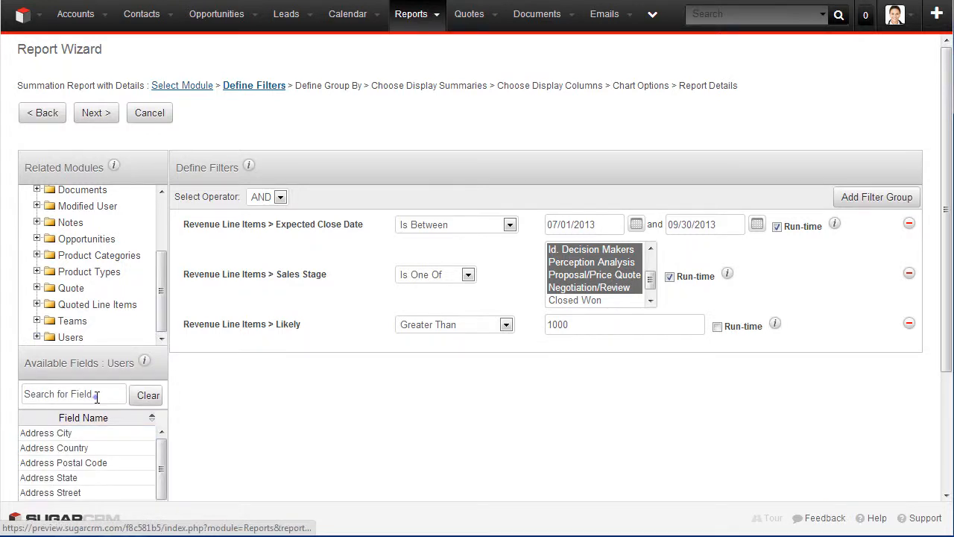
text(user)
click(70, 464)
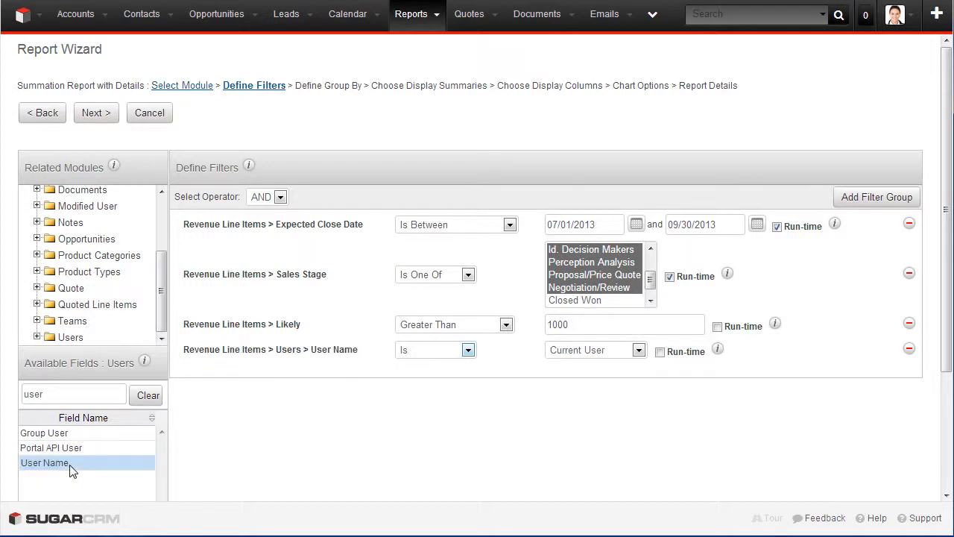
click(466, 351)
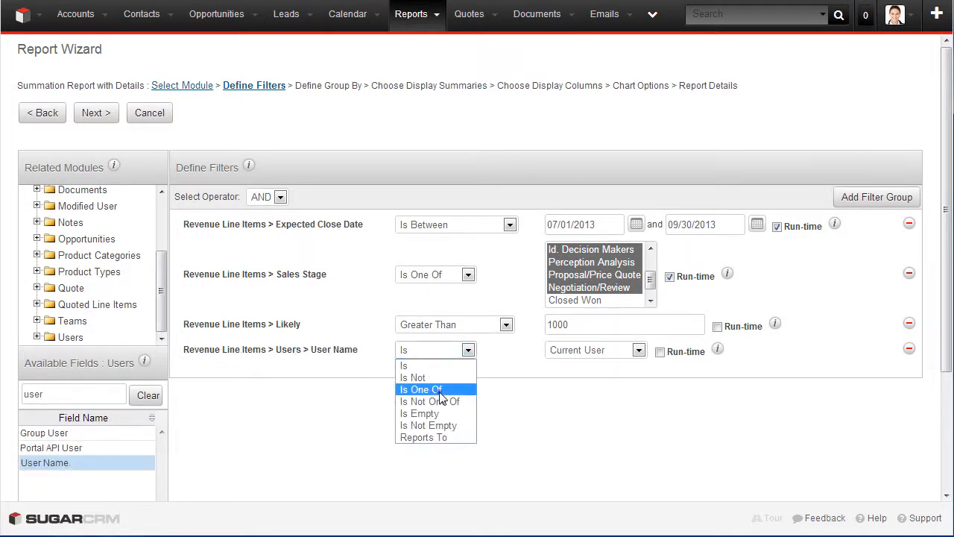
click(443, 389)
click(637, 400)
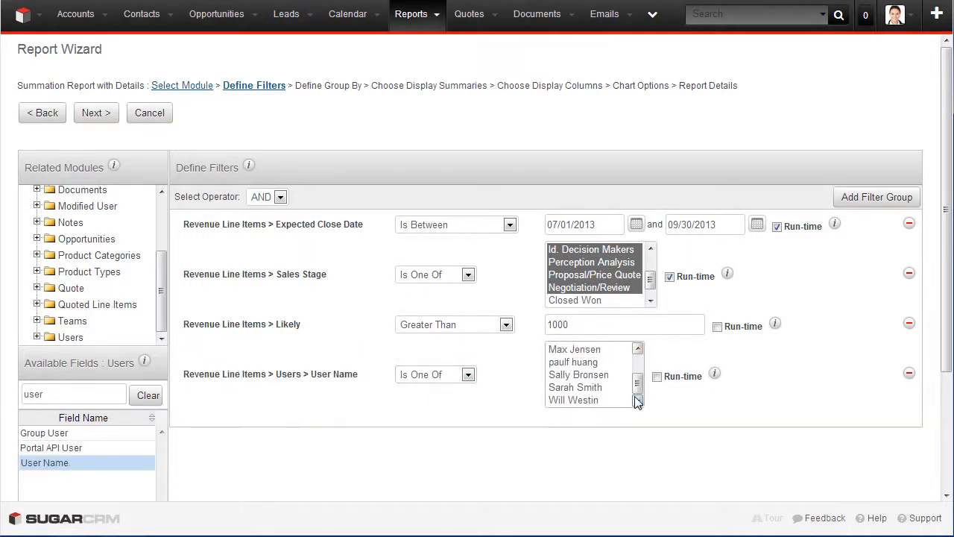
click(601, 388)
ctrl+click(596, 402)
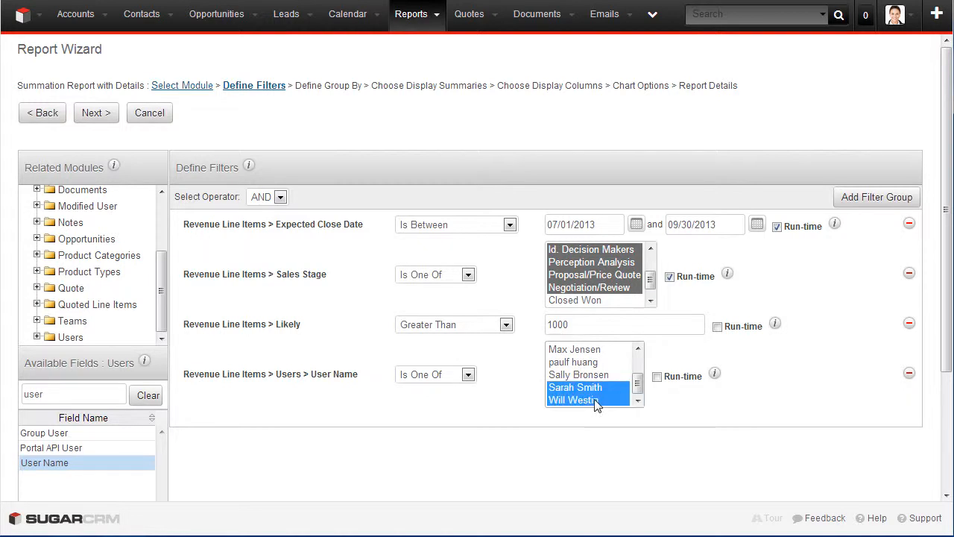
- Proceed to the grouping definition and group the report by User Name from the related Users module
click(96, 114)
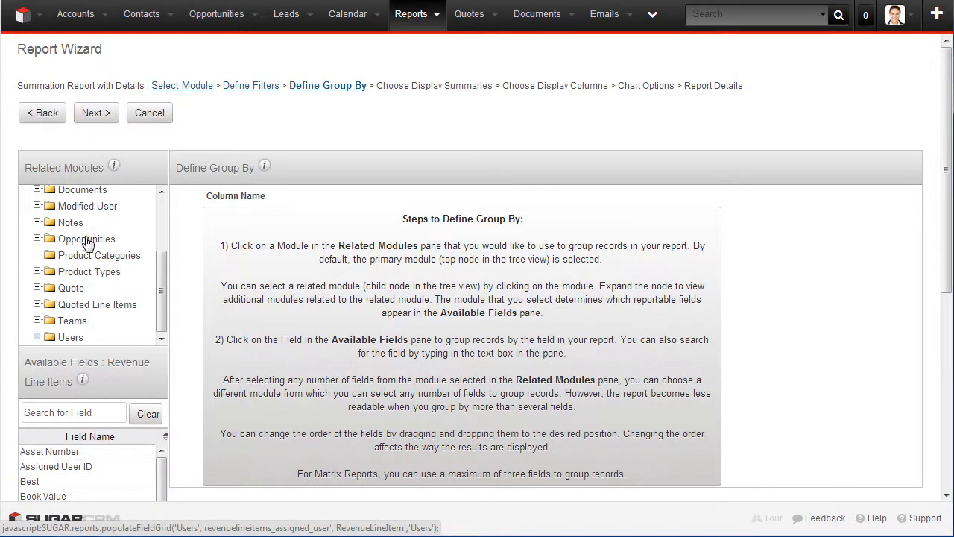
click(70, 337)
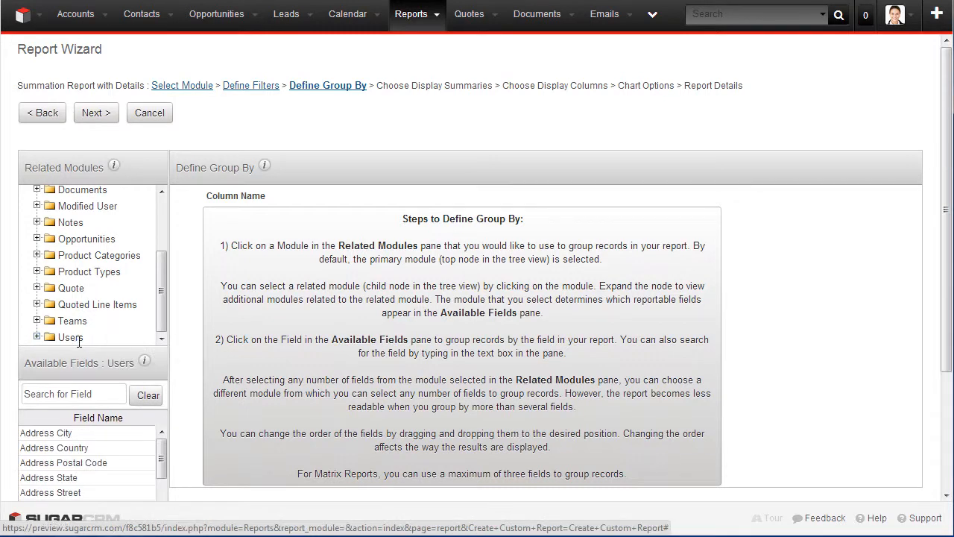
click(67, 394)
text(user)
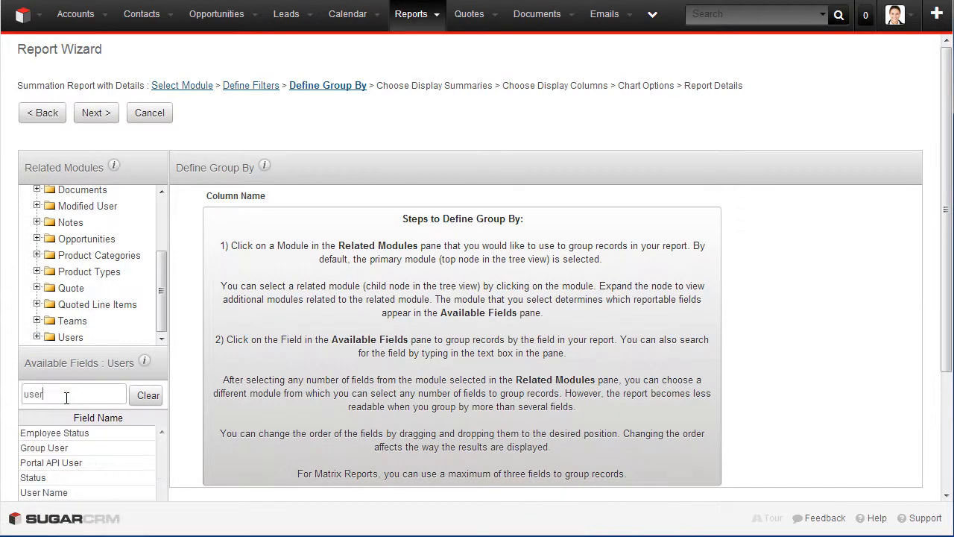
click(49, 462)
- Add the Sales Stage field of Revenue Line Items as the second grouping
click(163, 206)
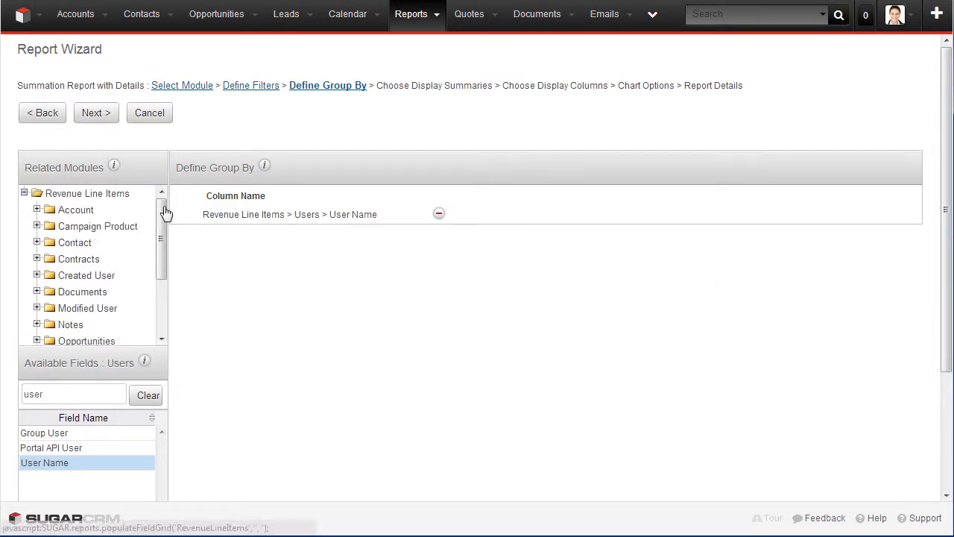
click(90, 194)
click(57, 409)
text(sale)
click(75, 454)
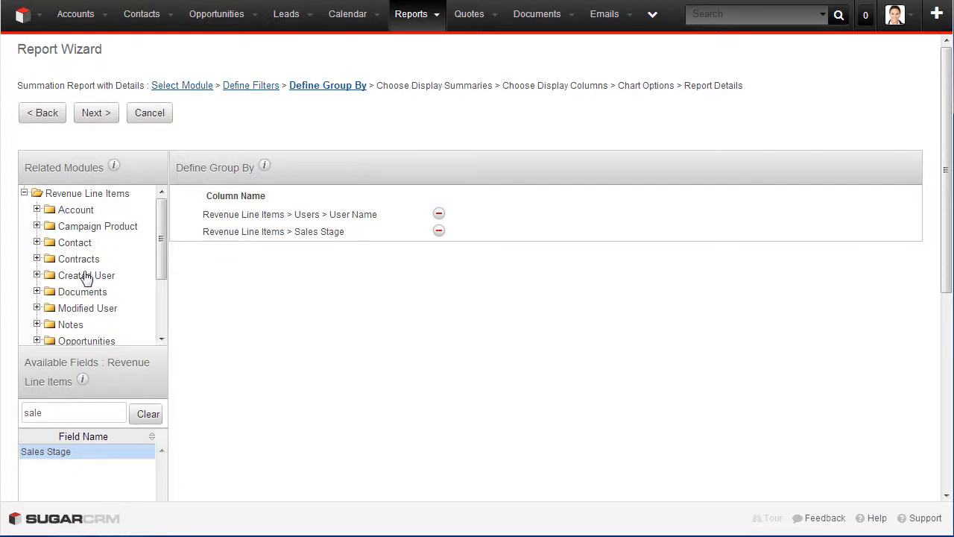
- Proceed to the display summaries and add the Count field of Revenue Line Items
click(95, 113)
click(49, 413)
text(count)
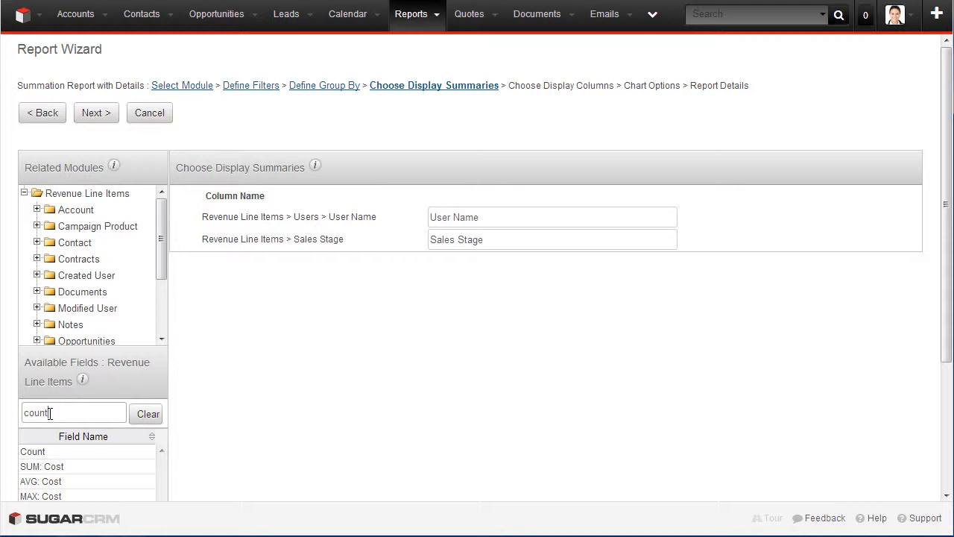
click(32, 451)
- Clear the field search and add SUM: Likely as another display summary
click(65, 417)
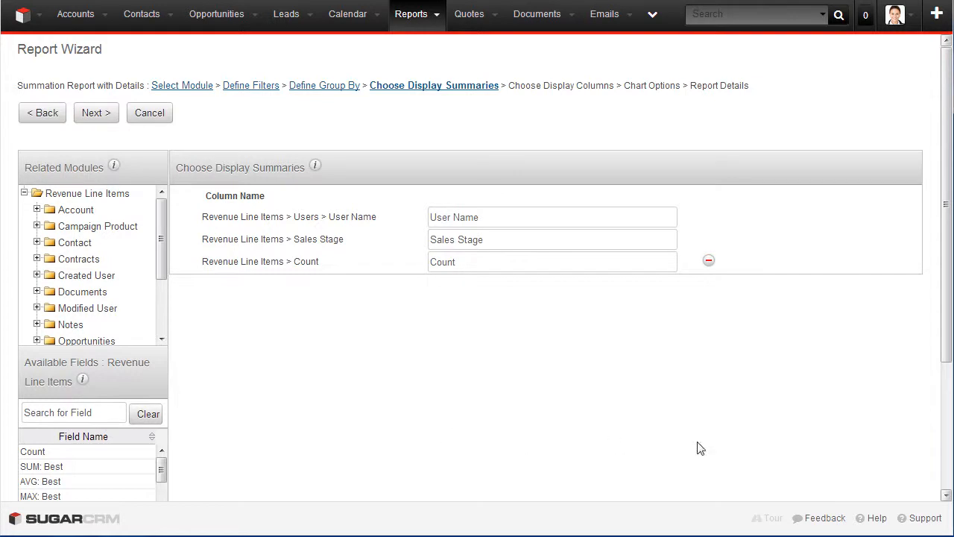
click(948, 450)
drag(163, 285, 172, 378)
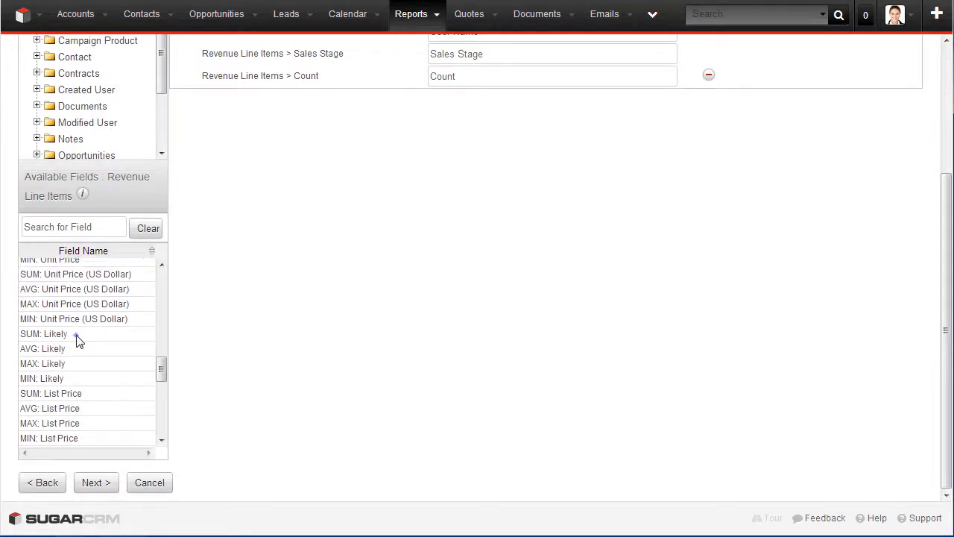
click(77, 335)
click(950, 110)
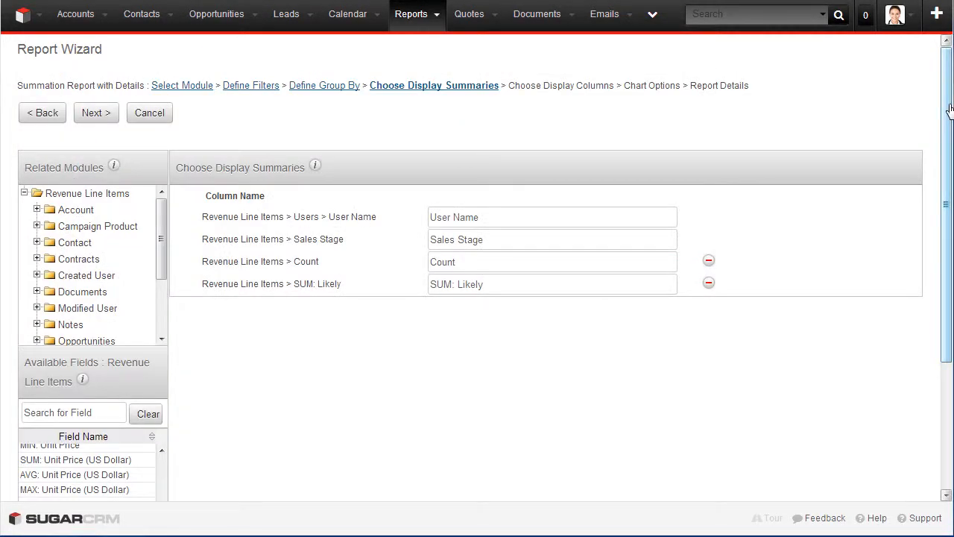
- Proceed to the display columns and add the Revenue Line Item, Likely and Type fields of Revenue Line Items
click(97, 114)
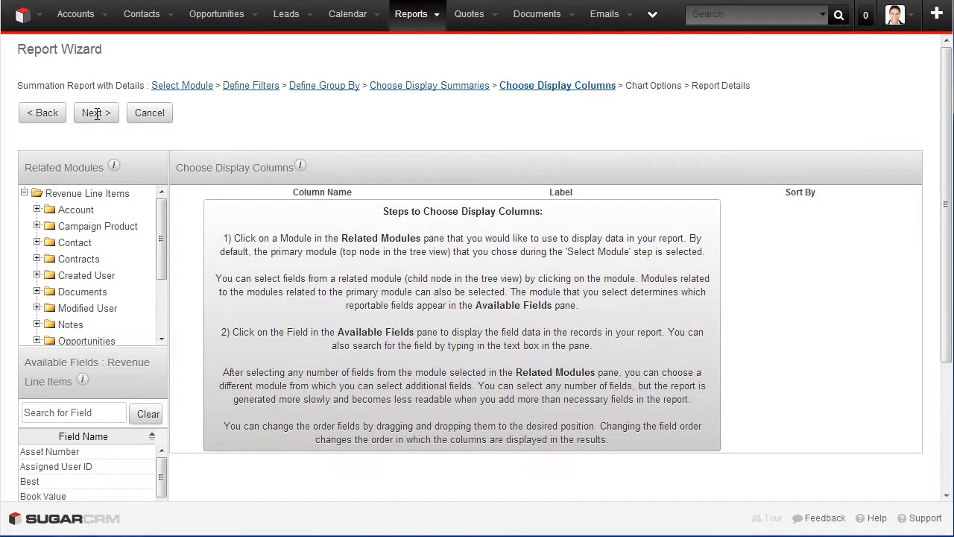
click(63, 410)
text(rev)
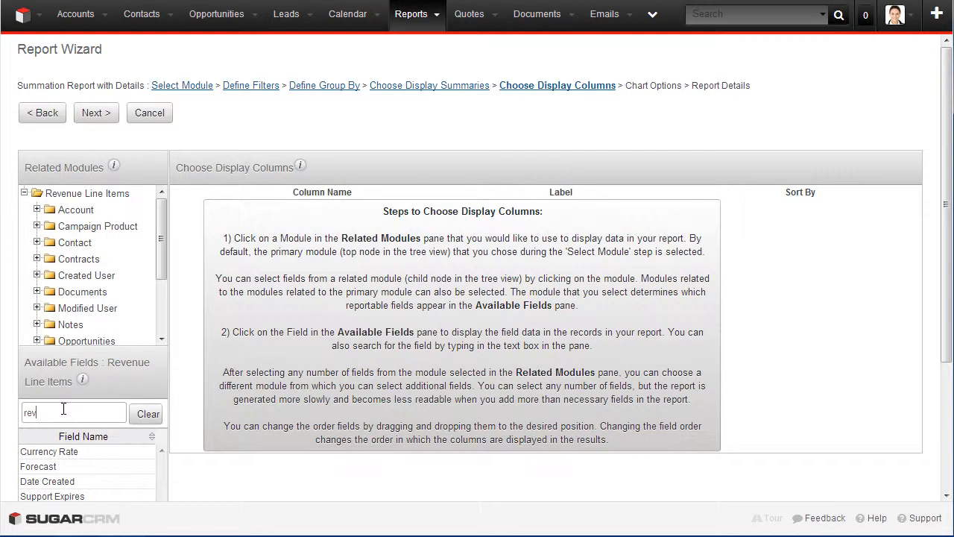
click(64, 452)
drag(47, 413, 20, 418)
text(like)
click(47, 452)
text(type)
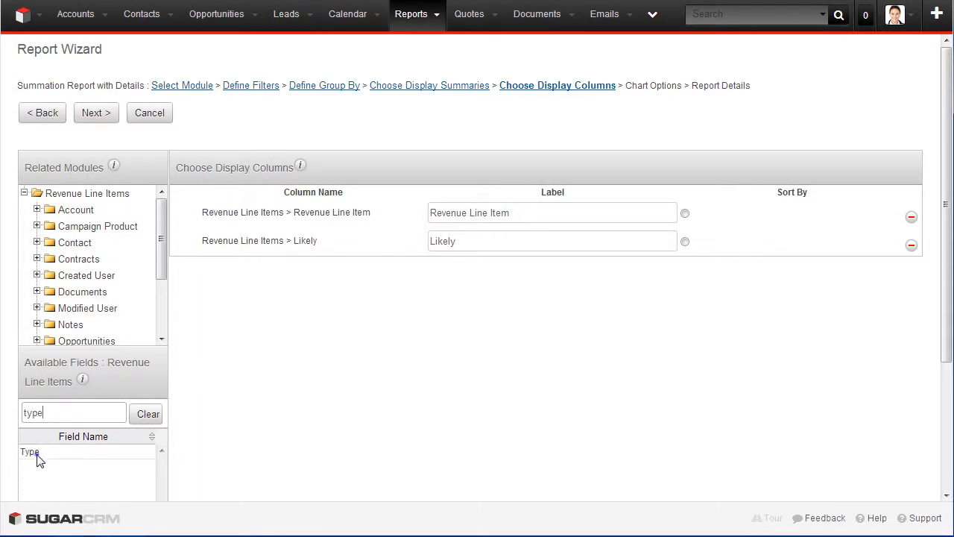
click(33, 452)
- Add the Name field from the related Account module as a display column
click(75, 213)
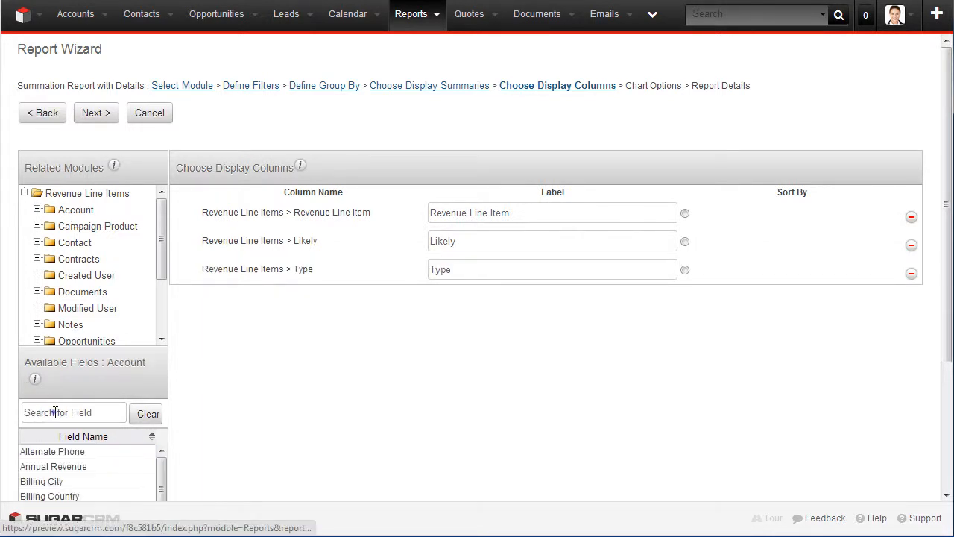
click(56, 412)
text(name)
click(50, 453)
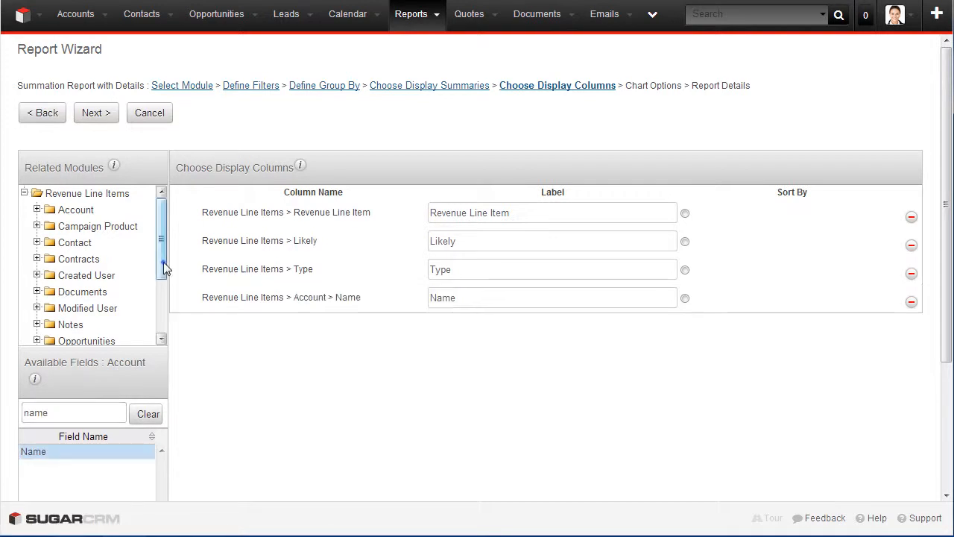
- Add the Opportunity Name field from the related Opportunities module as a display column
scroll(161, 272, down, 1)
click(100, 302)
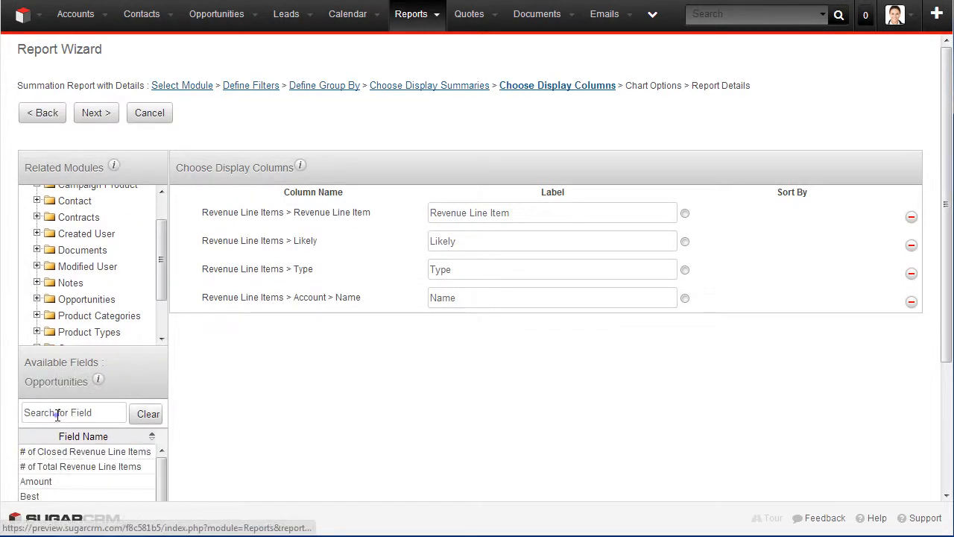
click(27, 413)
text(name)
click(40, 454)
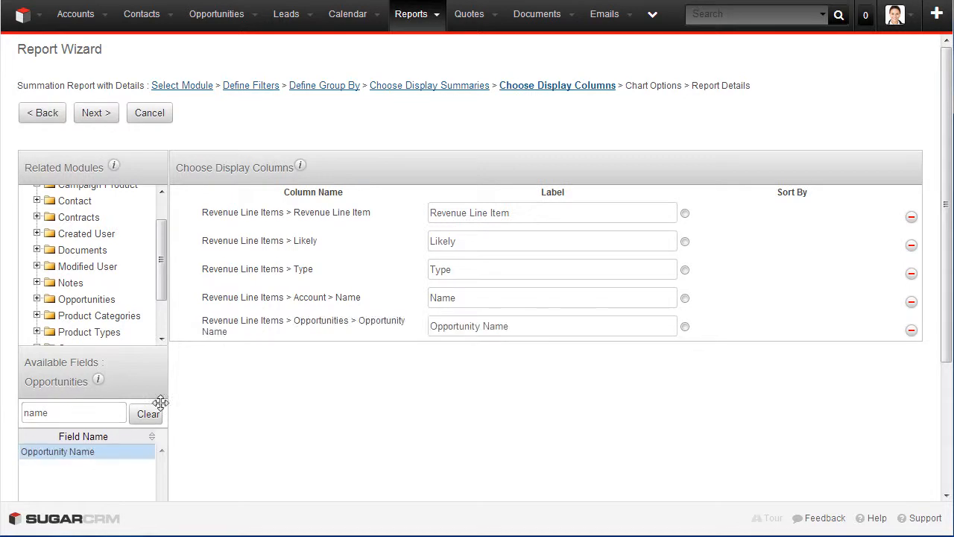
- Reorder the columns so Opportunity Name and account Name follow Revenue Line Item, and relabel the account Name column as Account
drag(347, 320, 350, 232)
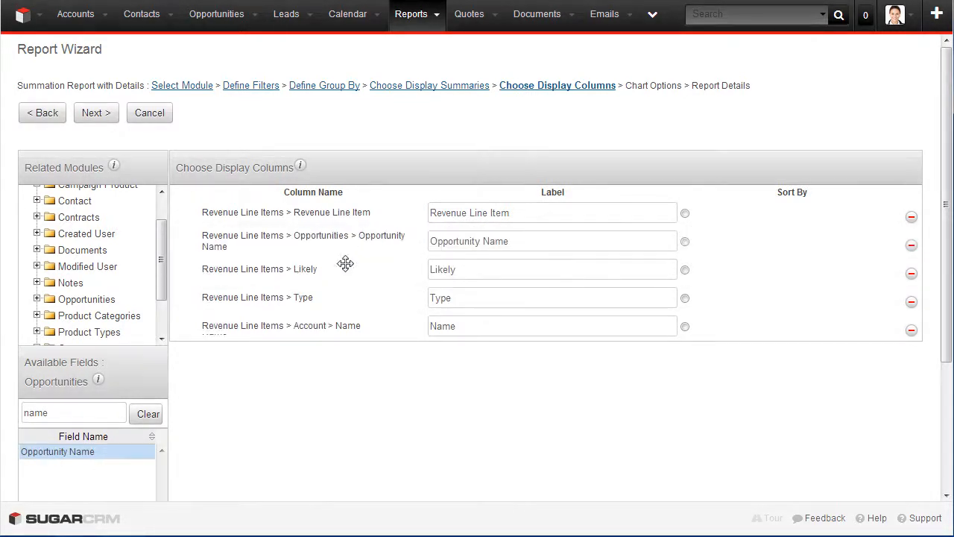
drag(337, 326, 439, 271)
double_click(438, 271)
text(Account)
- Shorten the Opportunity Name column's label to Opportunity and relabel the Revenue Line Item column as RLI
click(511, 240)
key(BackSpace)
key(BackSpace)
key(BackSpace)
key(BackSpace)
key(BackSpace)
triple_click(517, 213)
text(RLI)
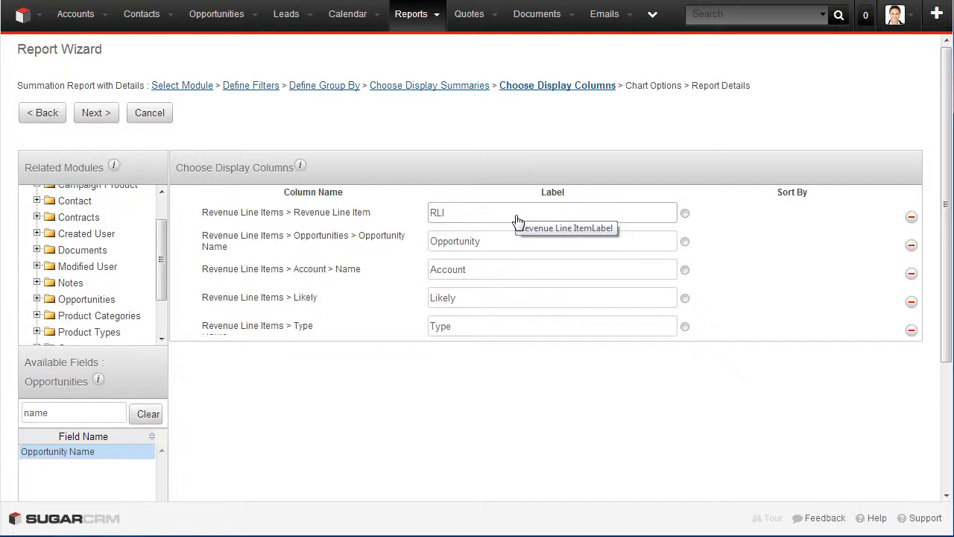
- Proceed to the chart options and set up a Funnel chart with SUM: Likely as the data series
click(85, 114)
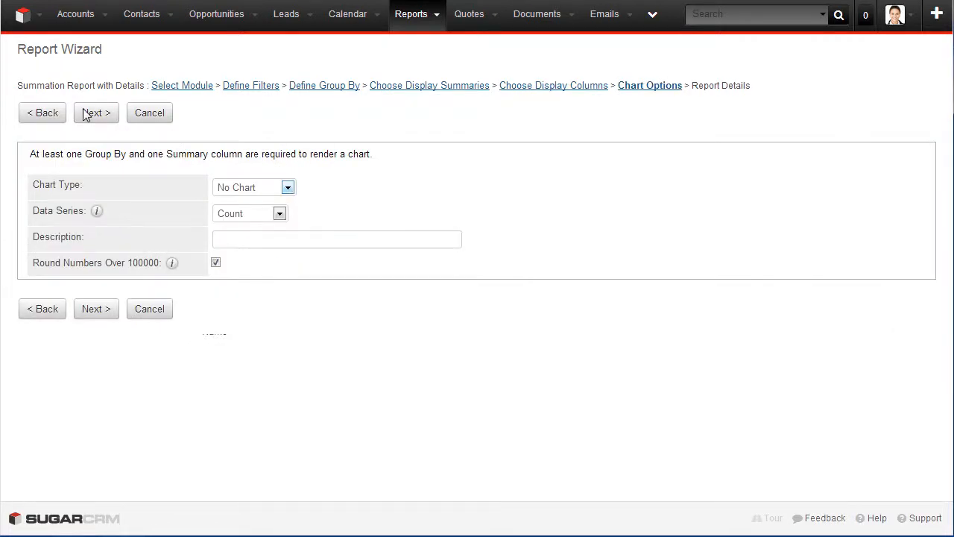
click(228, 189)
click(224, 249)
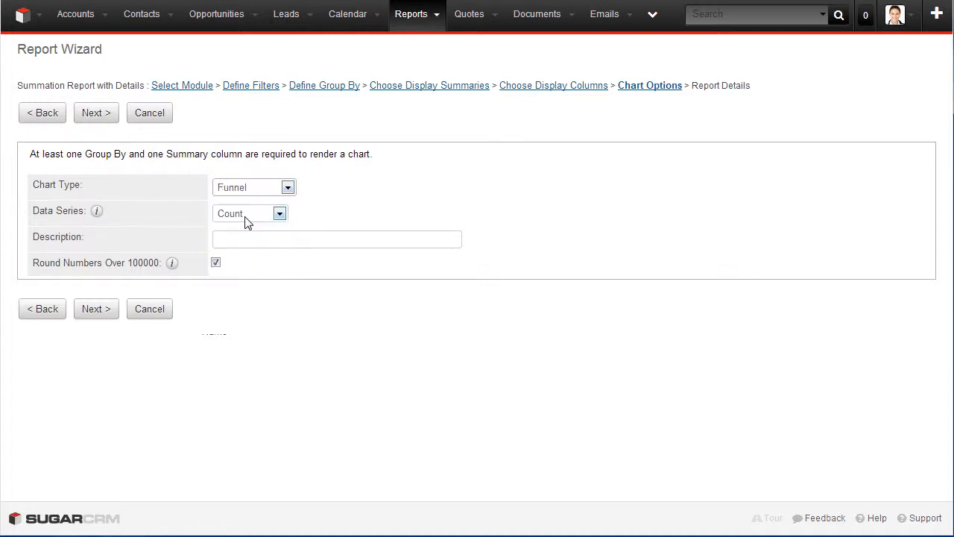
click(245, 216)
click(243, 241)
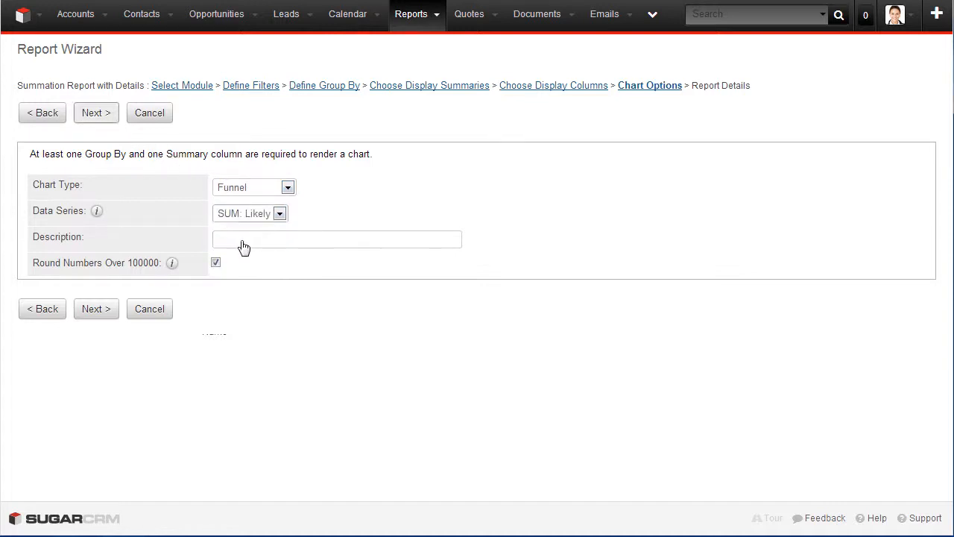
- Proceed to the report details and name the report RLI by User and Sales Stage
click(91, 116)
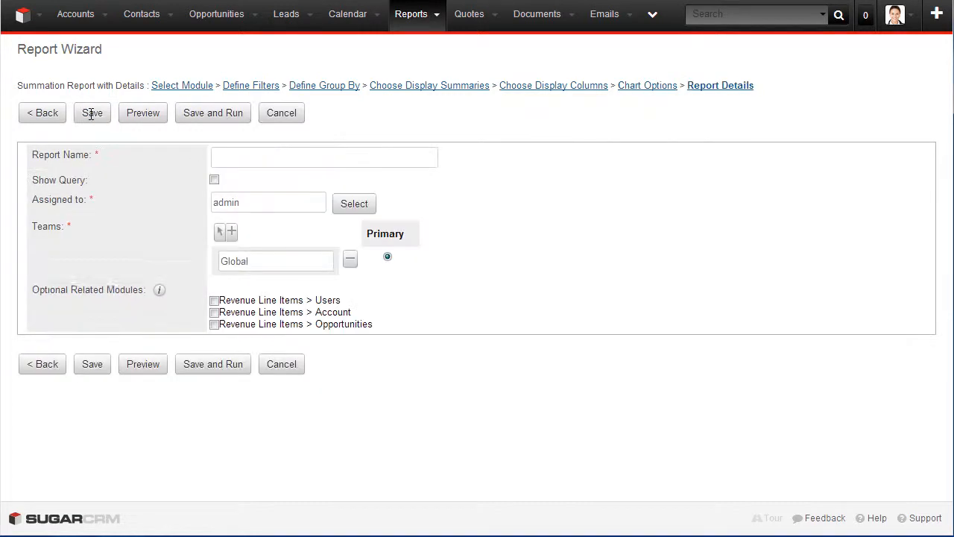
click(242, 157)
text(RLI )
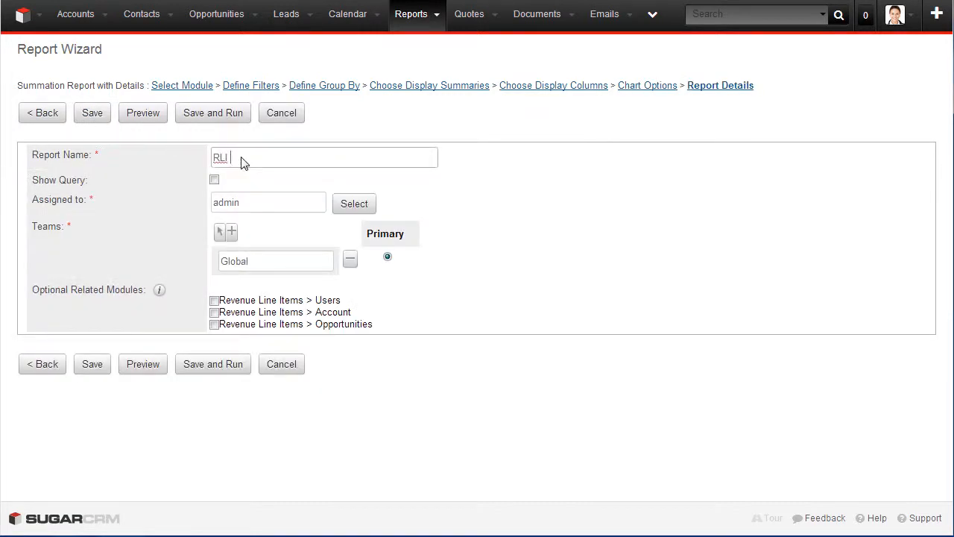
text(by User and Sales Stage)
- Make the related Users, Account and Opportunities modules optional, and save and run the report
click(215, 301)
click(214, 312)
click(214, 324)
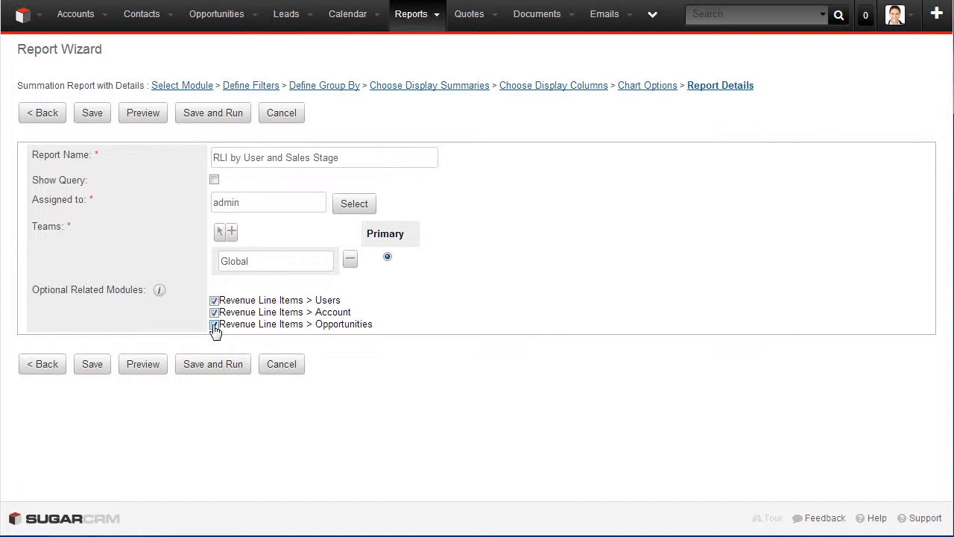
click(214, 364)
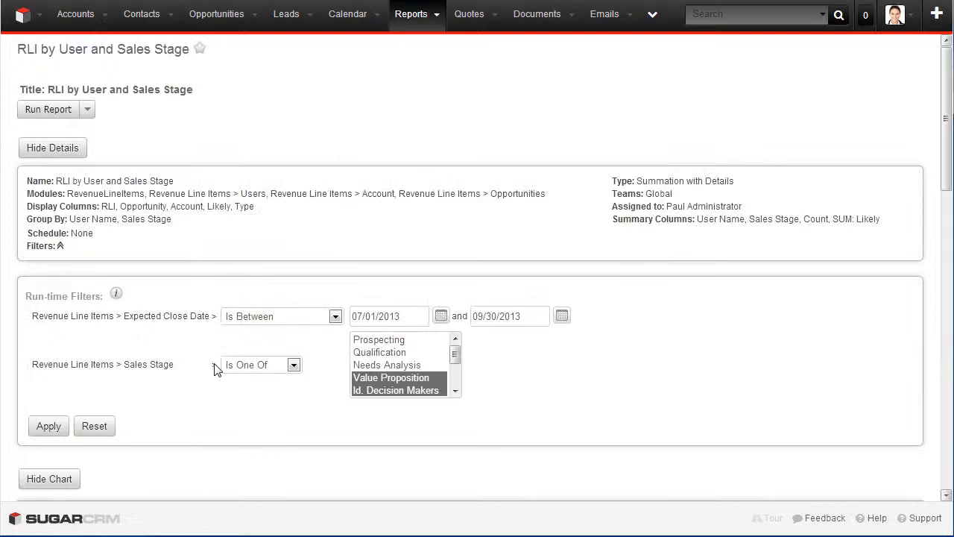
- Review the report's funnel chart and its results grouped by user and sales stage, and mark the report as a favorite
click(947, 246)
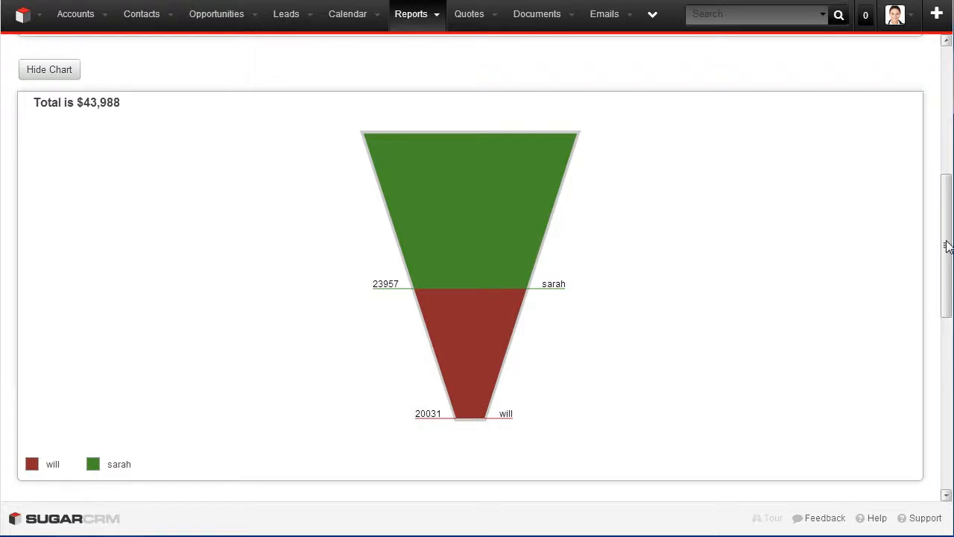
click(948, 422)
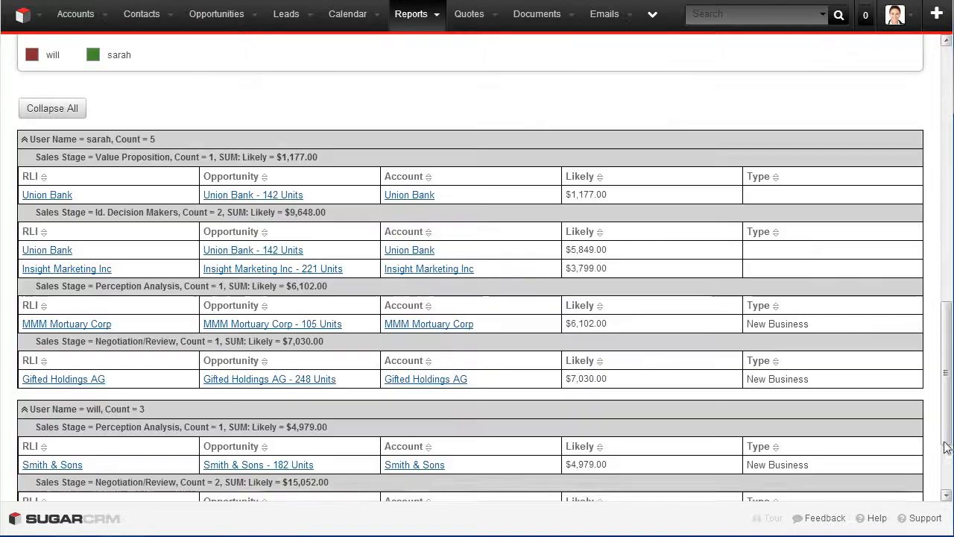
click(947, 422)
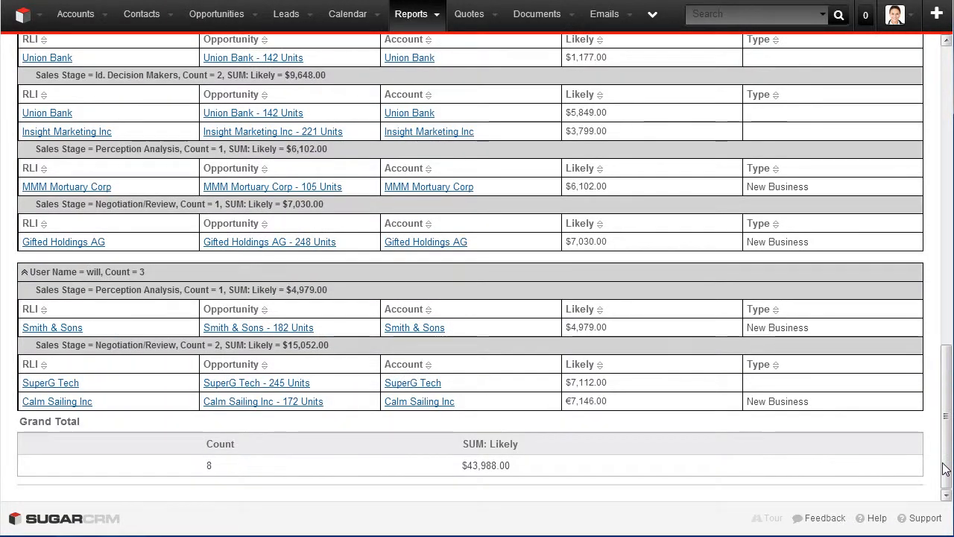
click(947, 80)
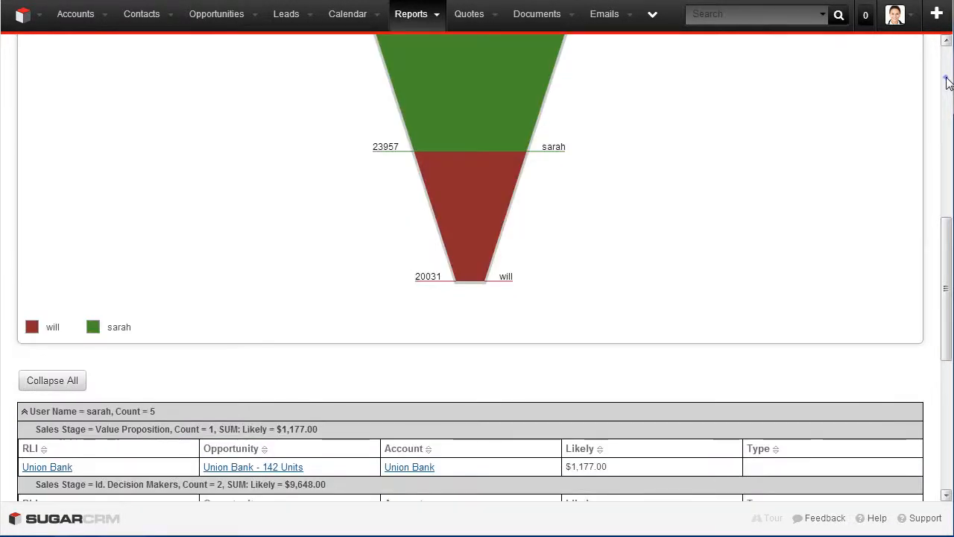
click(947, 81)
click(947, 74)
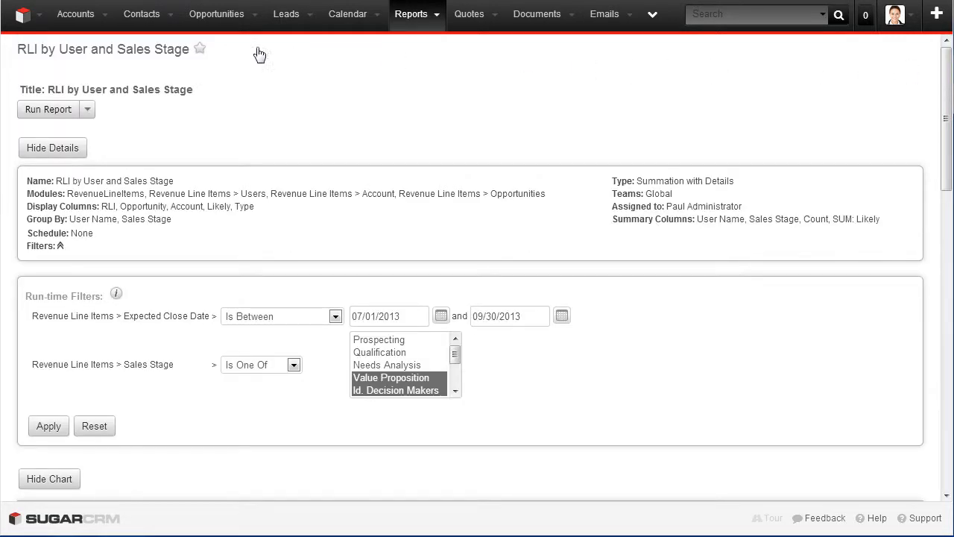
click(200, 49)
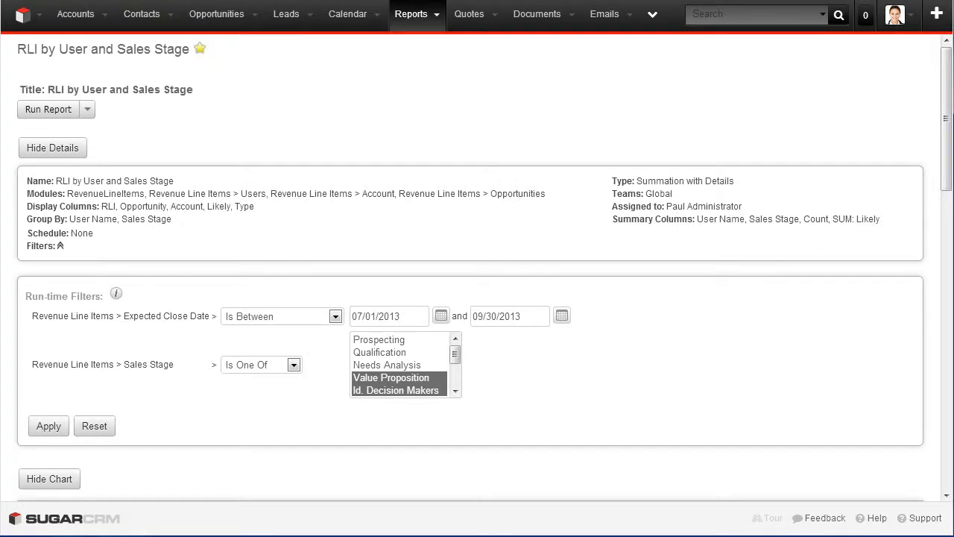